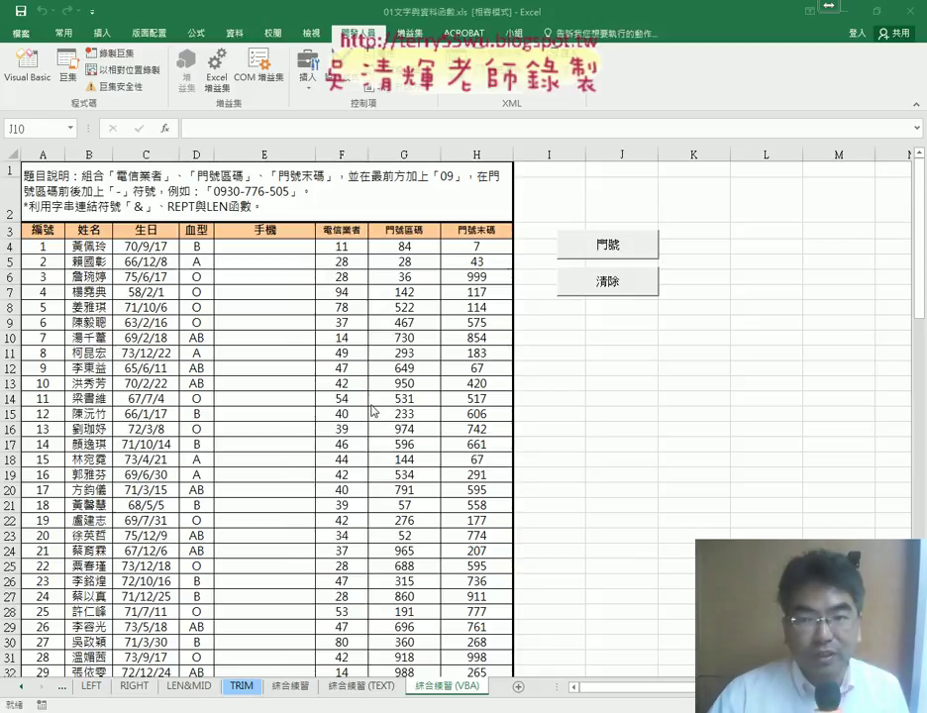
Briefly fill the 手機 column with phone numbers, then clear it again
click(597, 341)
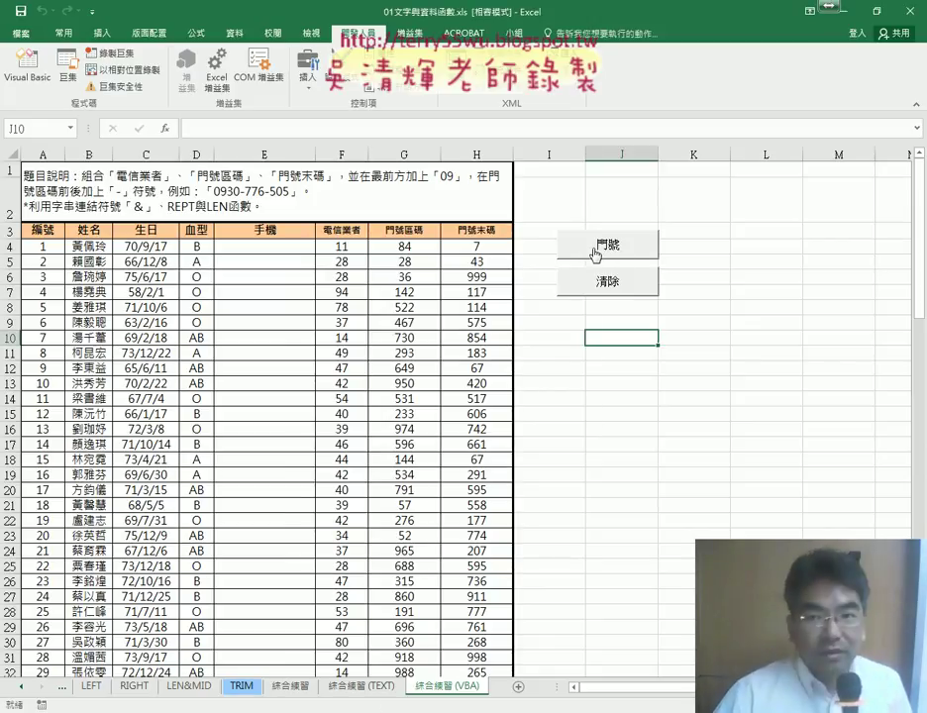
click(598, 254)
click(598, 270)
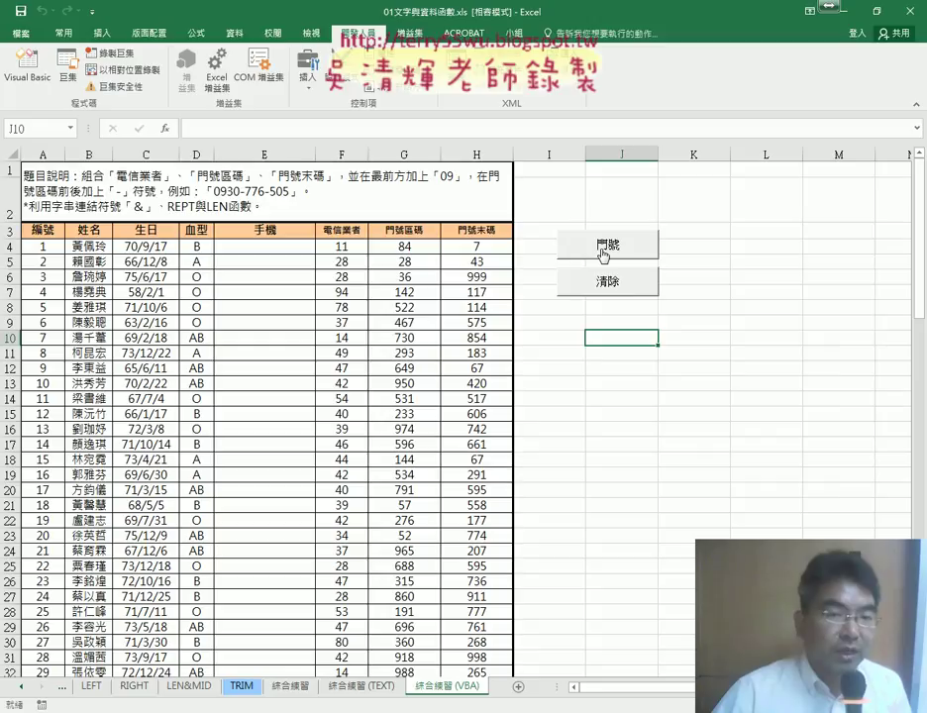
Review the Module1 macro code in the VBA editor, highlighting the 清除 procedure
click(39, 85)
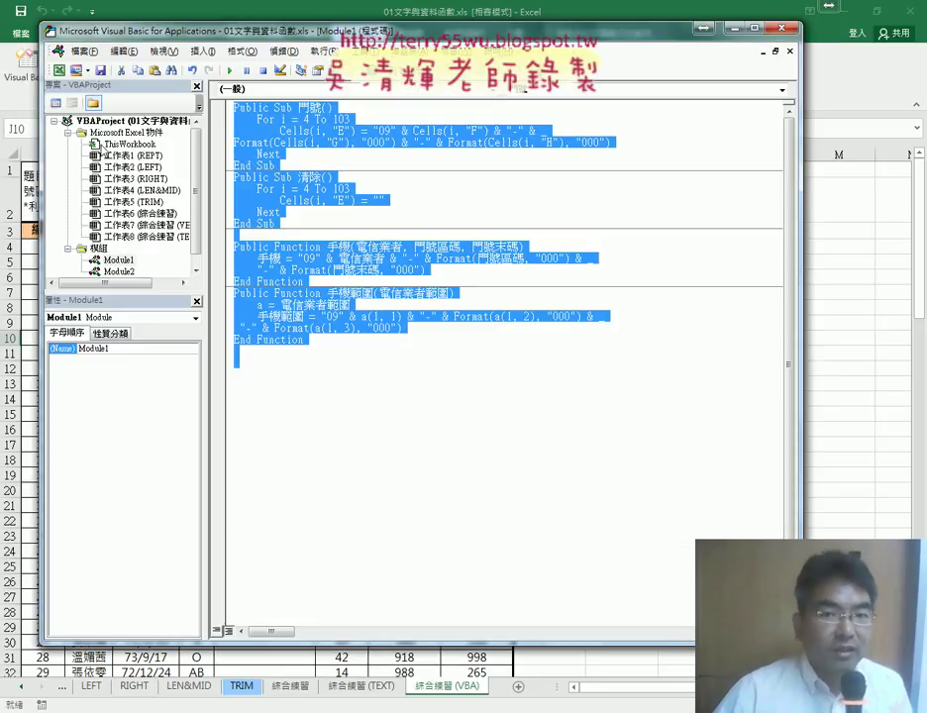
click(121, 261)
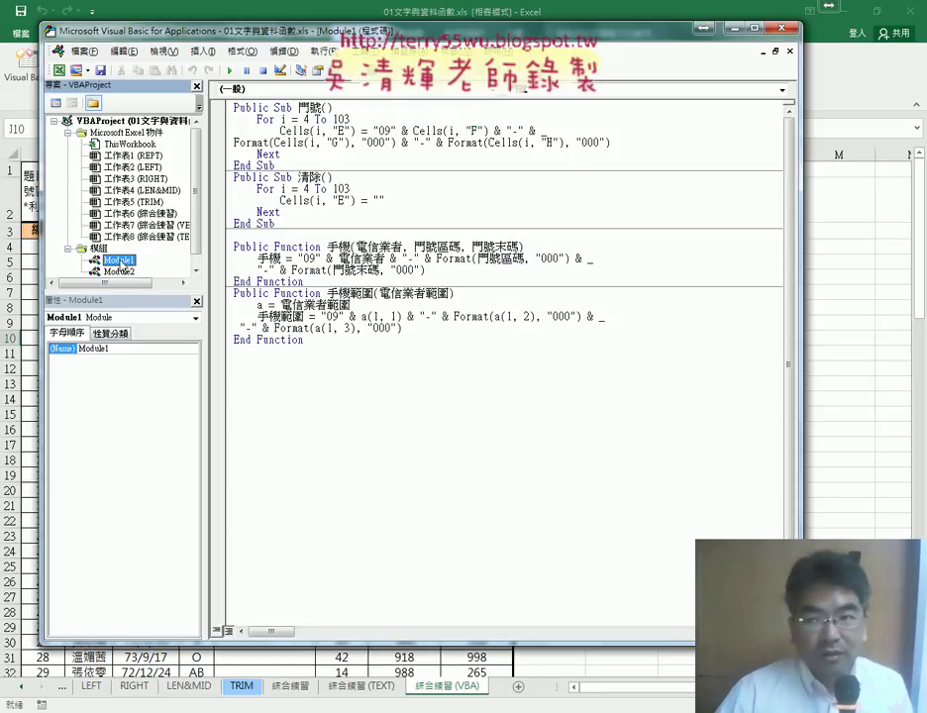
drag(334, 36, 415, 327)
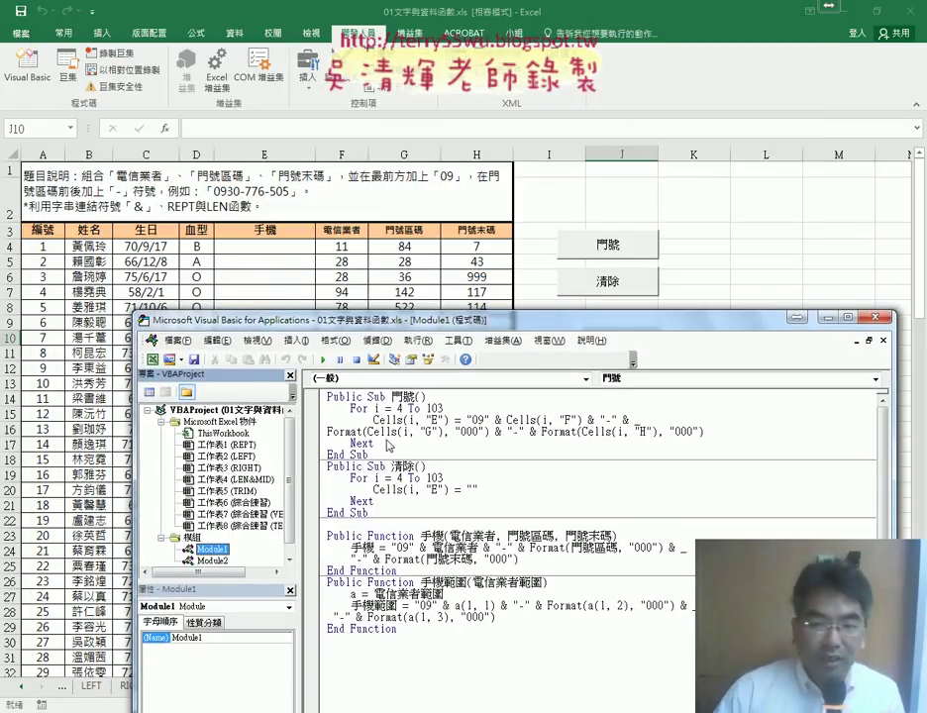
click(375, 463)
key(ctrl+a)
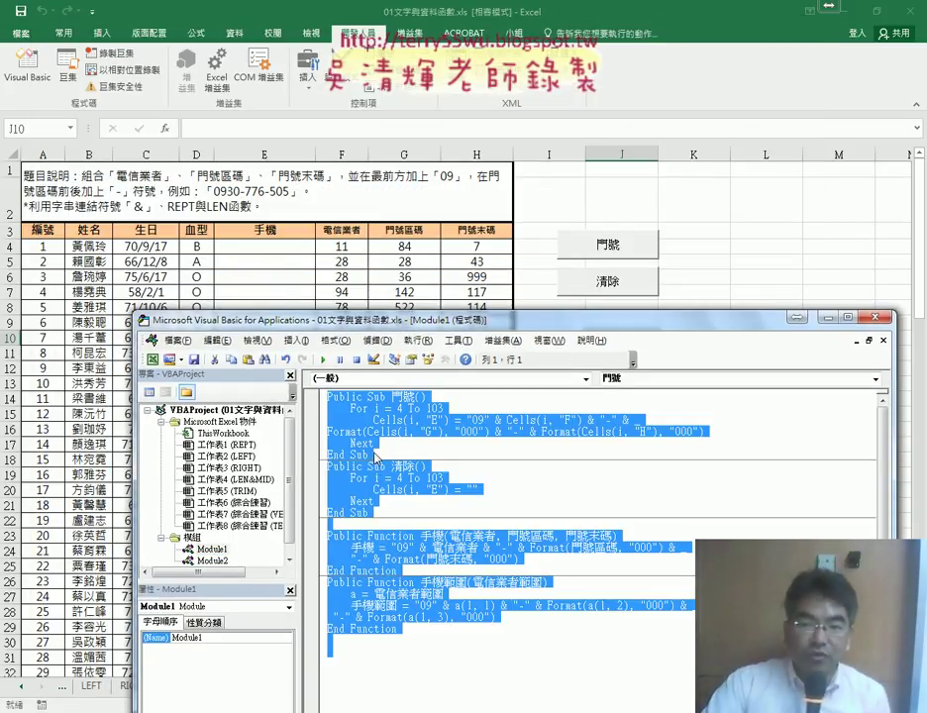
click(375, 455)
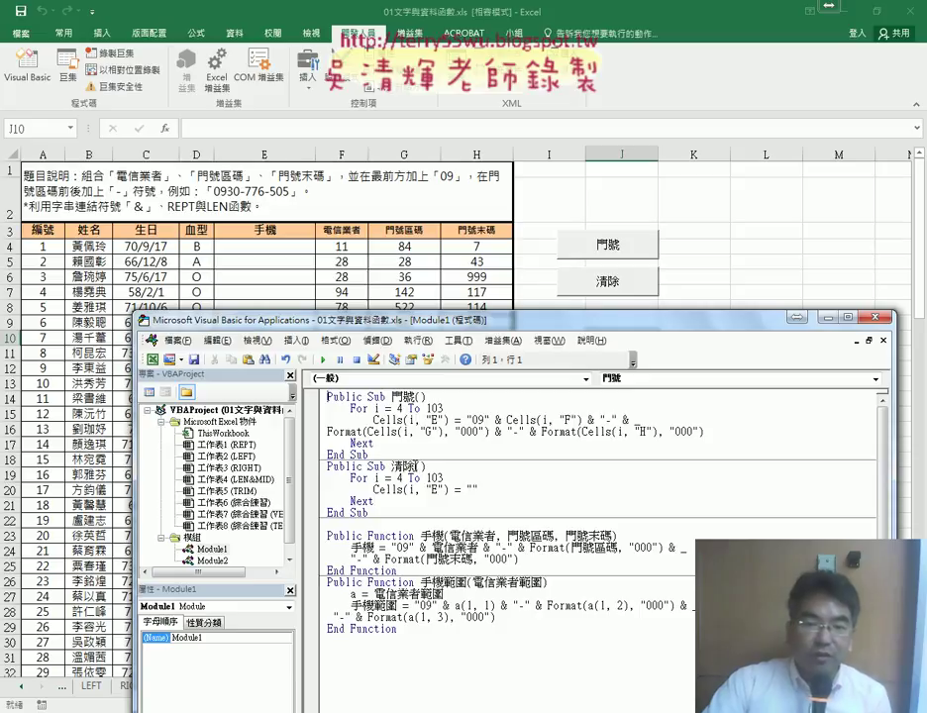
mouse_move(374, 513)
mouse_down()
mouse_move(327, 466)
mouse_move(322, 396)
mouse_up()
click(375, 455)
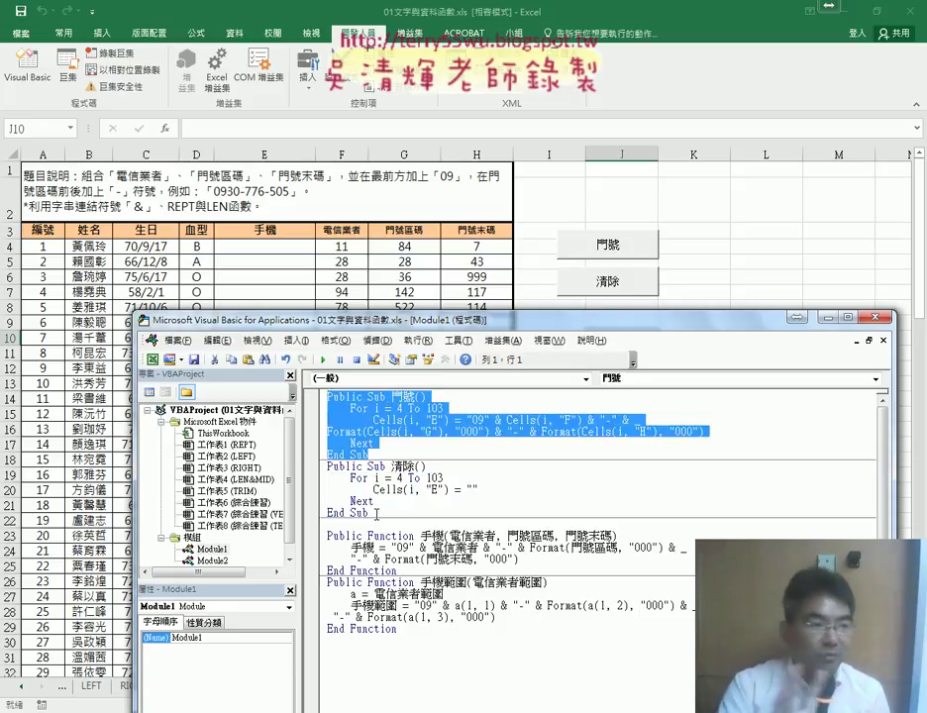
drag(318, 513, 318, 466)
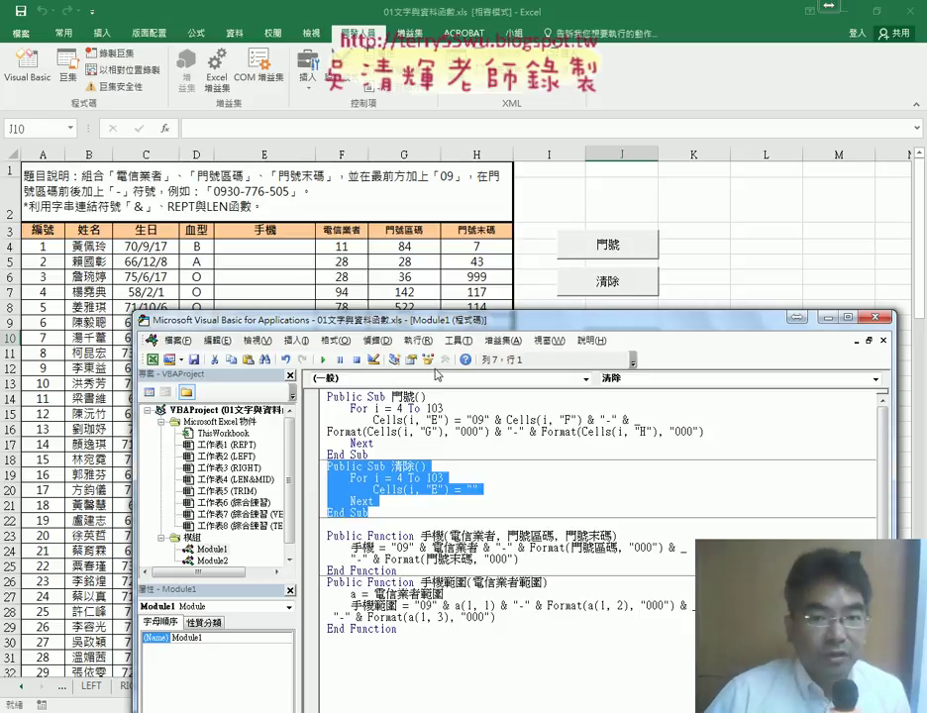
In cell E4, insert the user-defined 手機 function from the function list
click(273, 247)
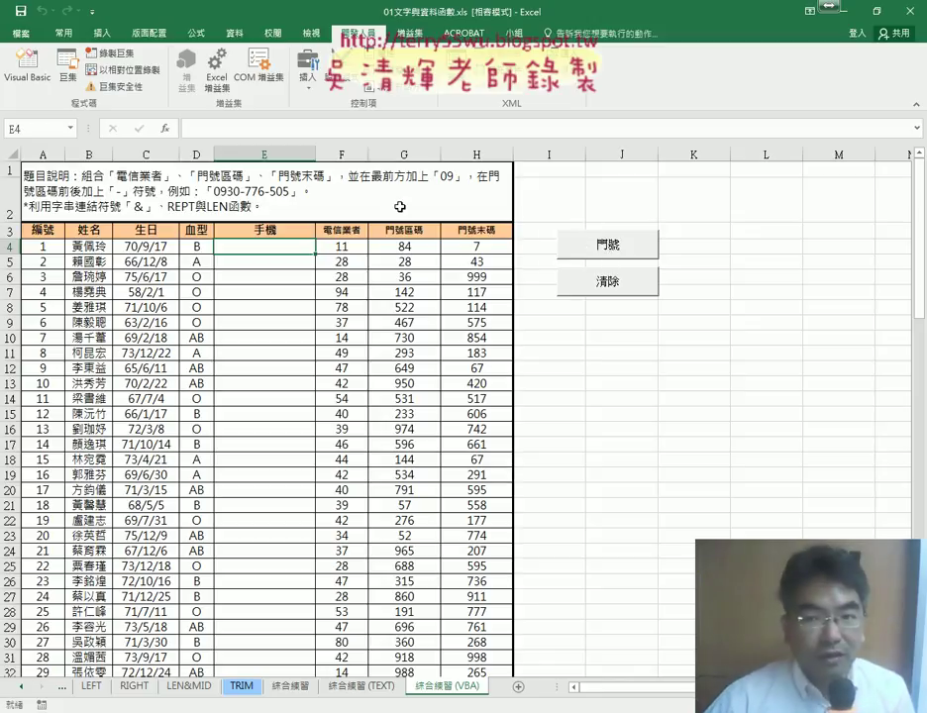
click(165, 129)
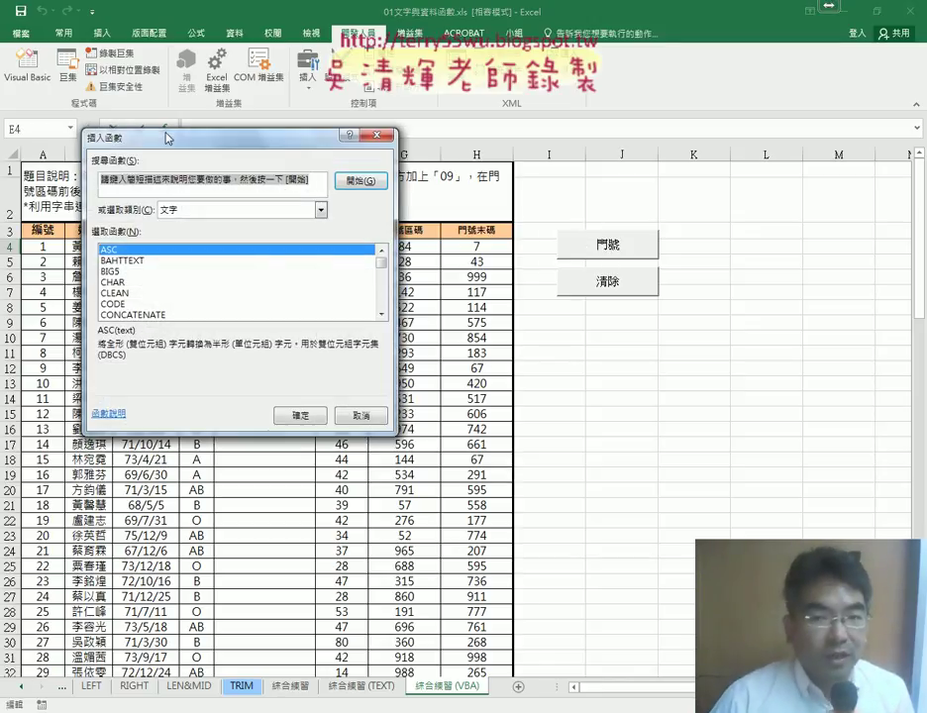
drag(165, 138, 474, 141)
click(442, 212)
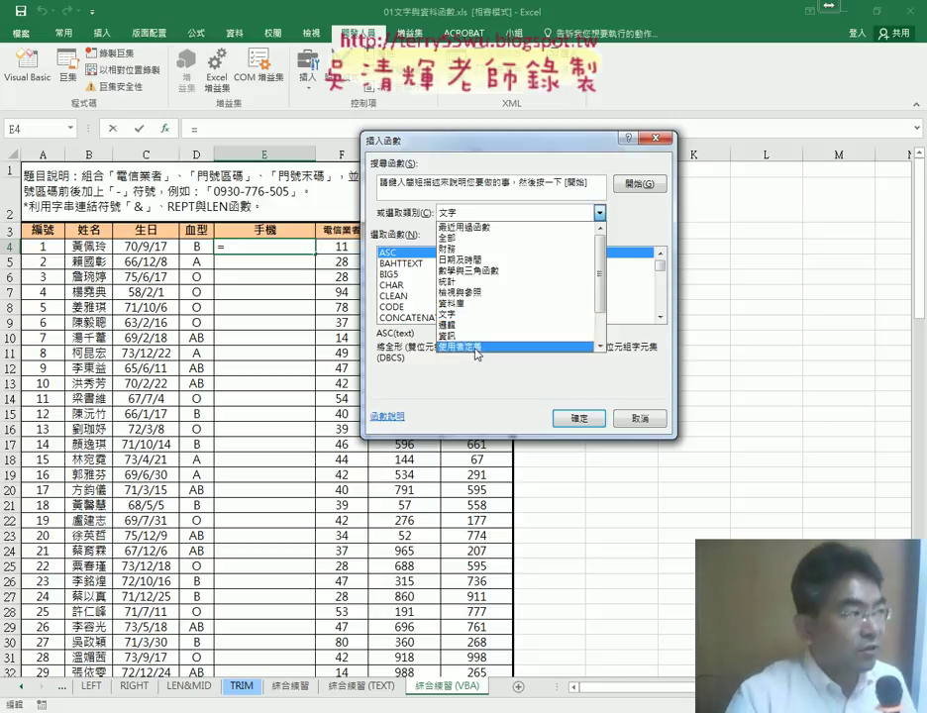
click(475, 348)
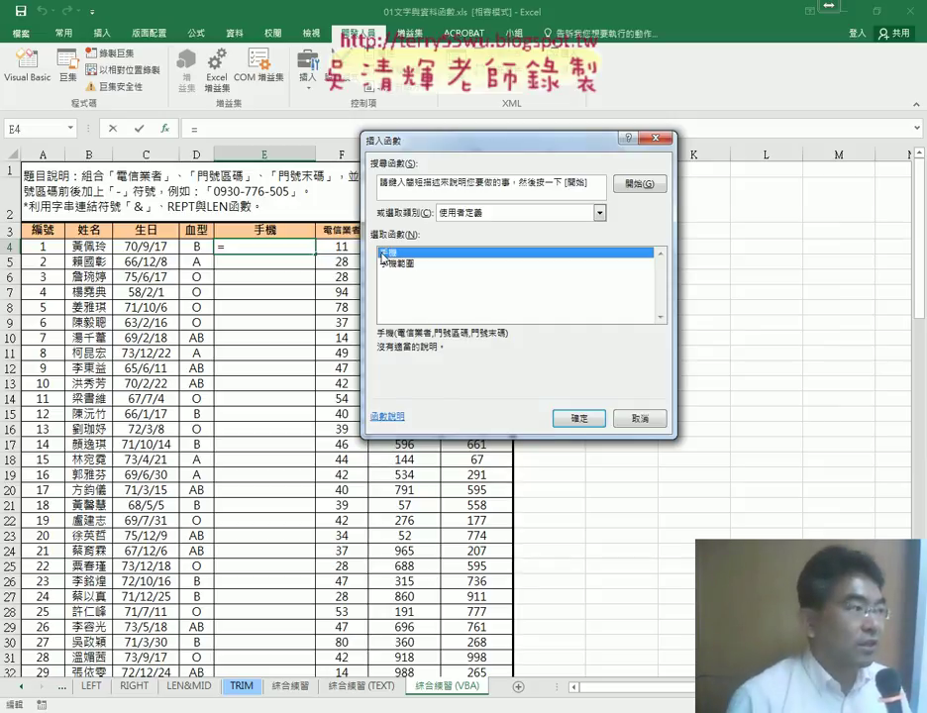
click(575, 417)
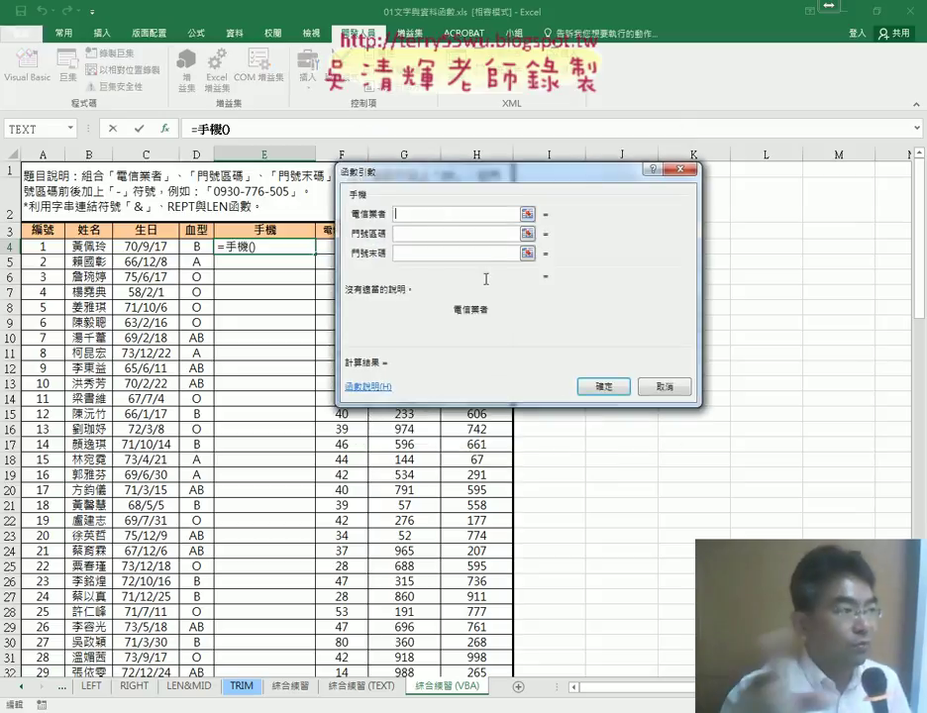
drag(426, 186, 354, 321)
Give 手機 the arguments F4, G4 and H4, then fill the formula down the 手機 column
click(346, 245)
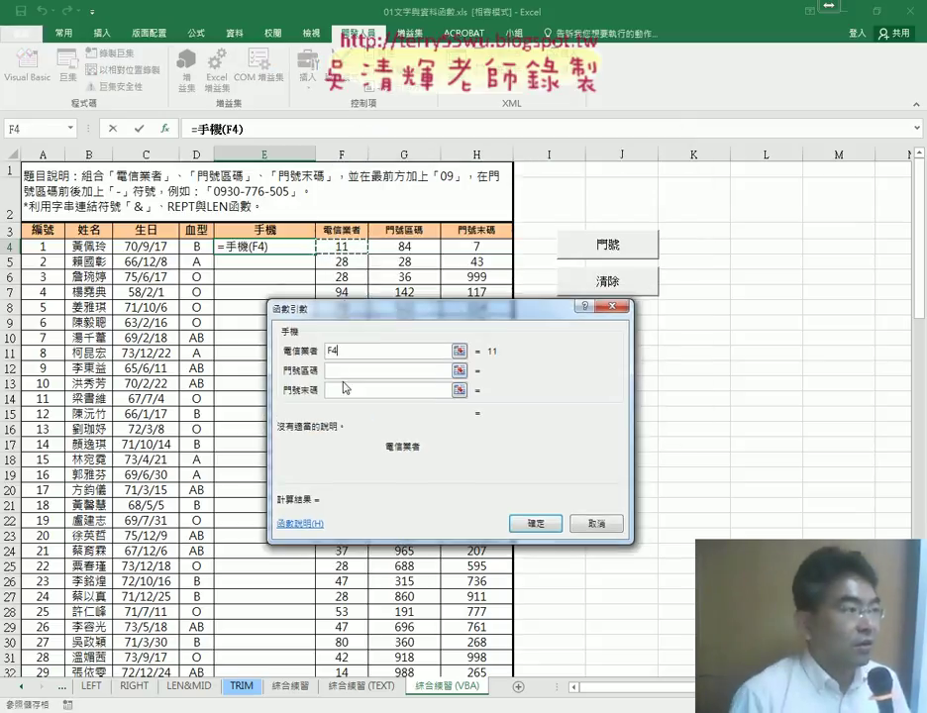
key(Tab)
click(407, 246)
click(342, 388)
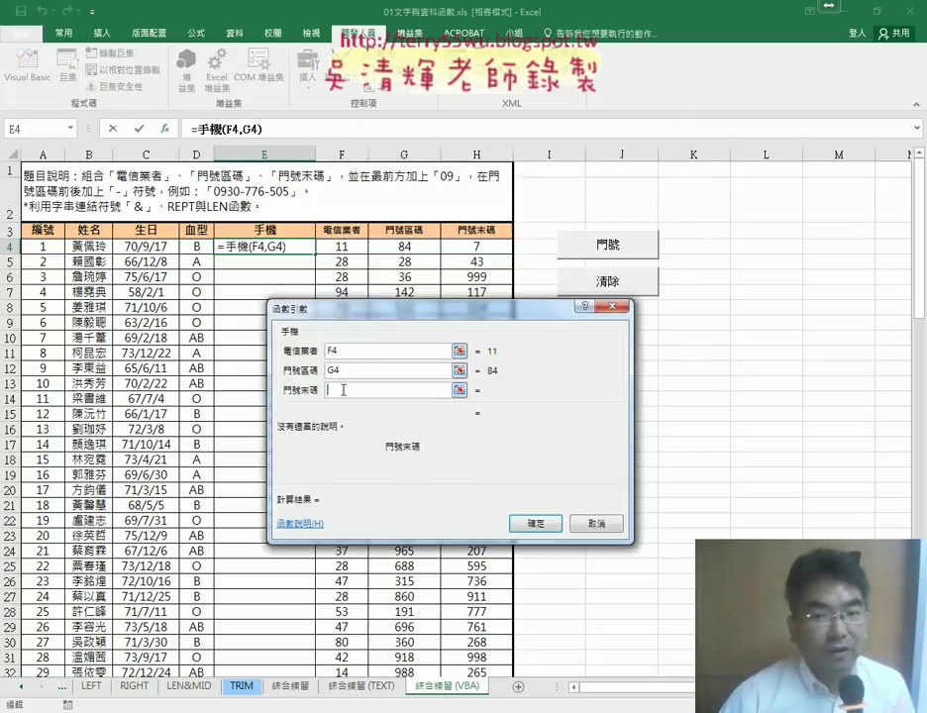
click(476, 248)
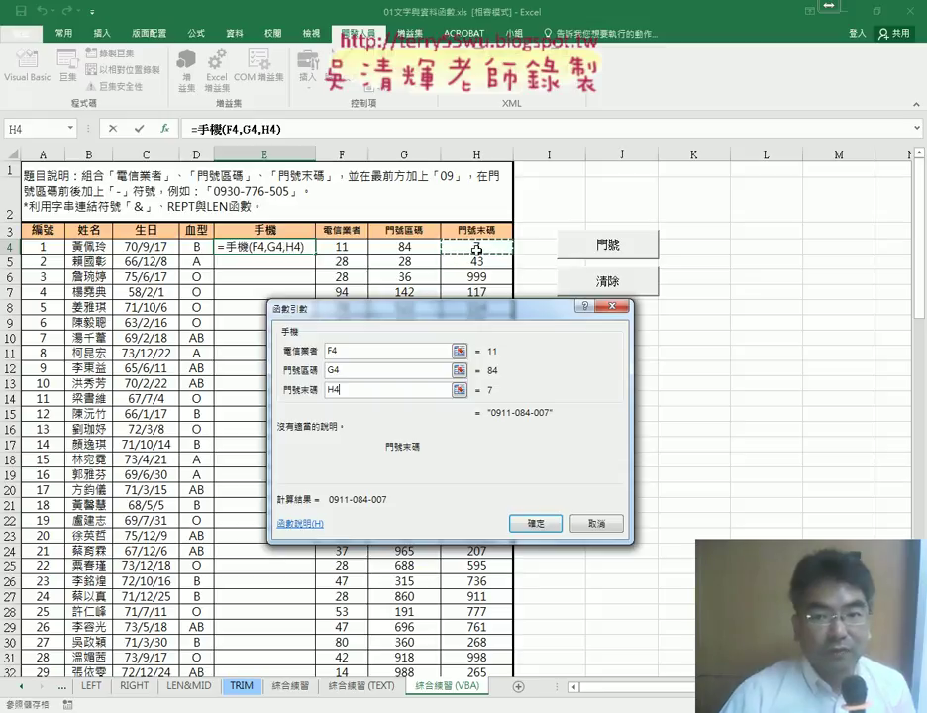
click(537, 522)
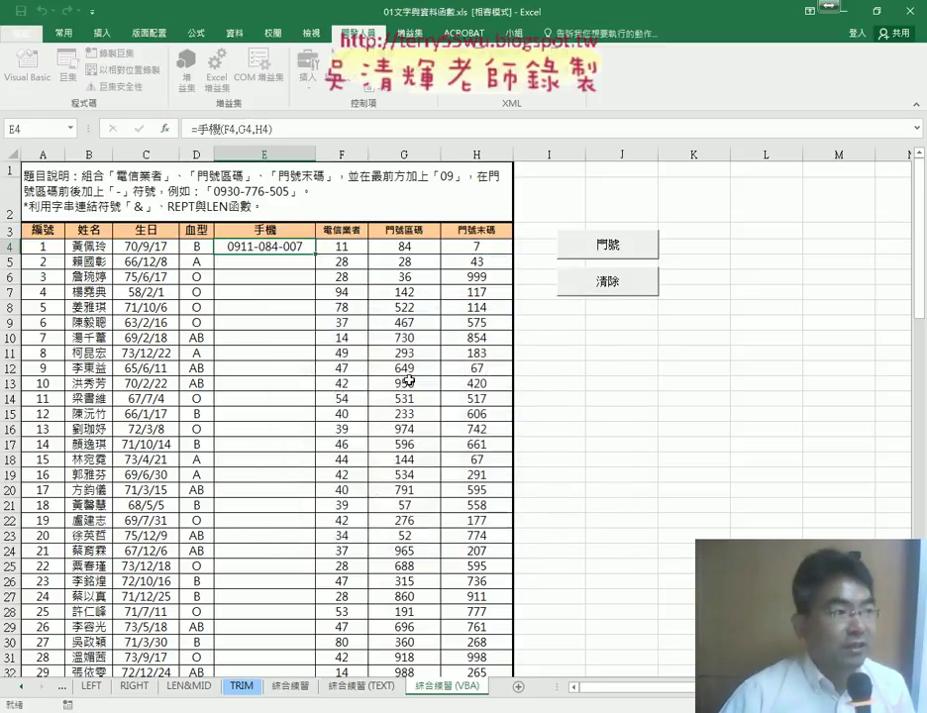
double_click(316, 255)
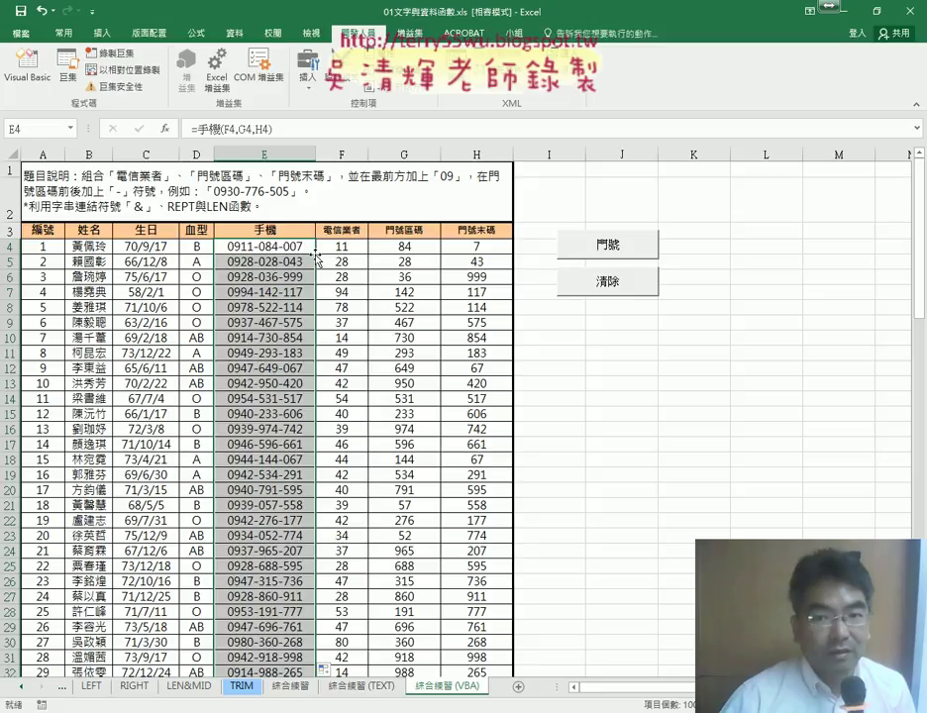
key(Delete)
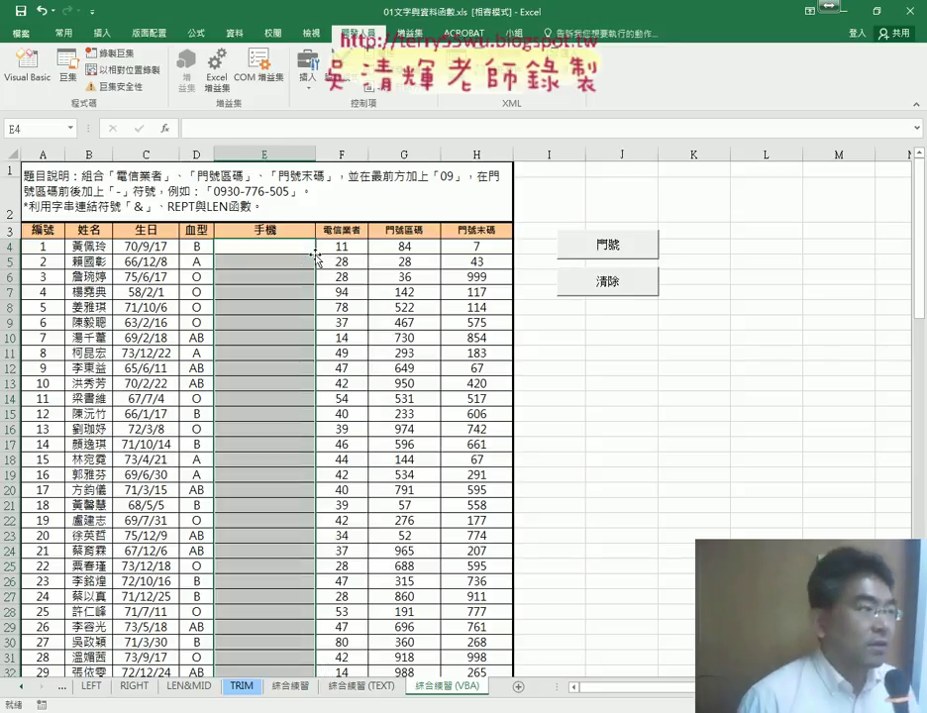
click(293, 246)
text(=)
key(shift+F3)
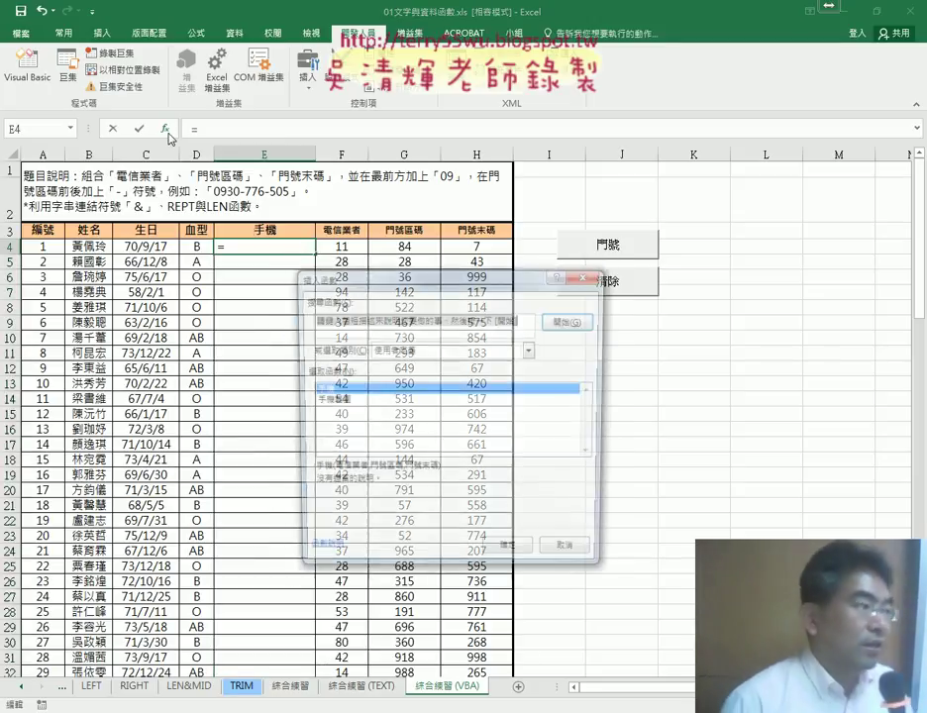
click(335, 400)
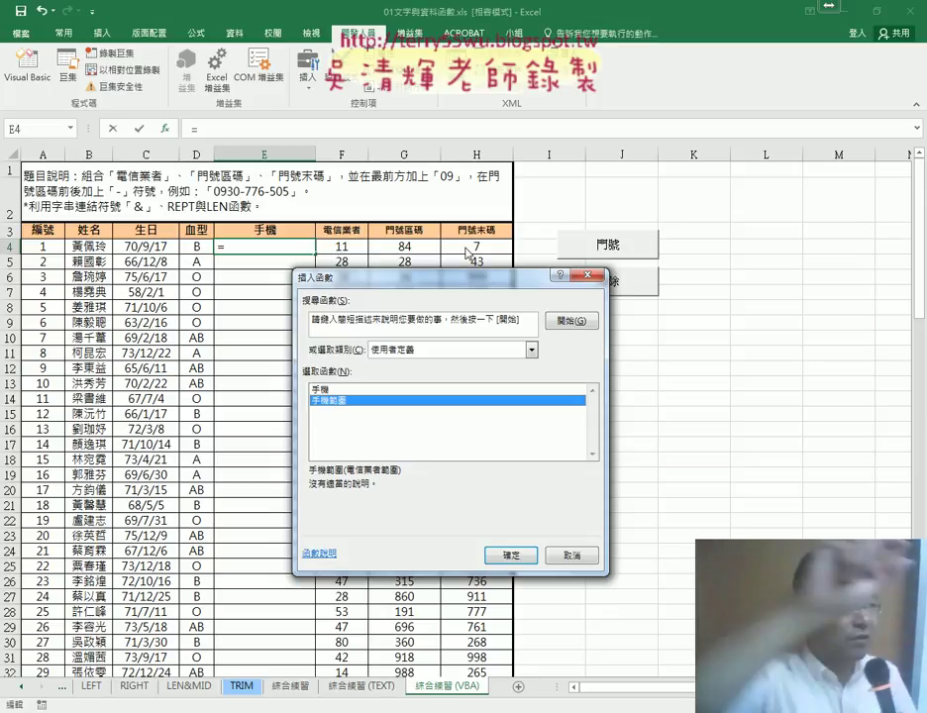
click(511, 556)
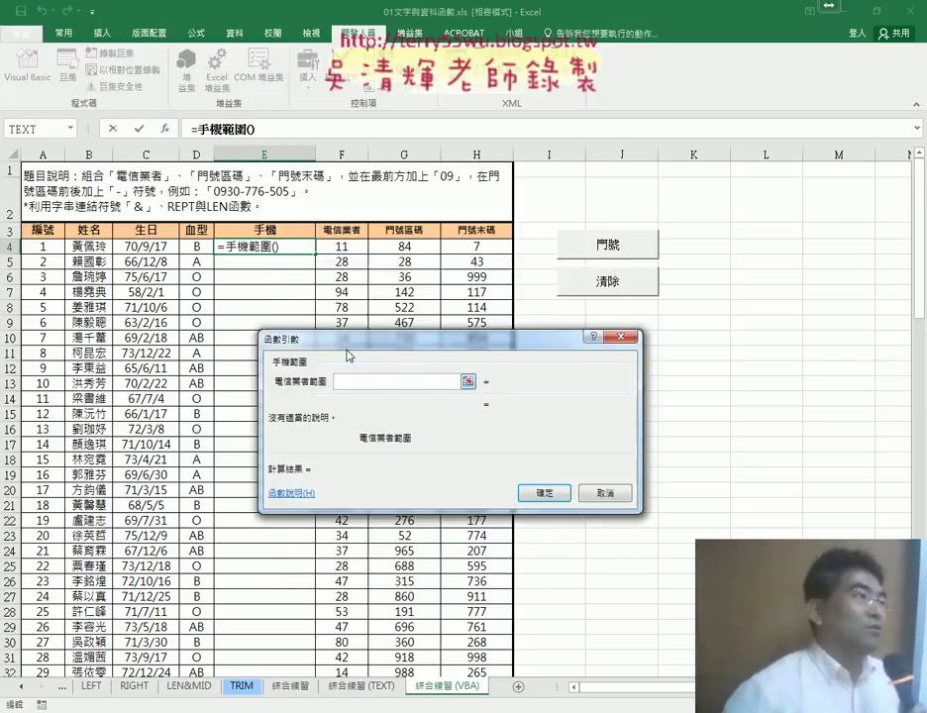
drag(342, 245, 468, 246)
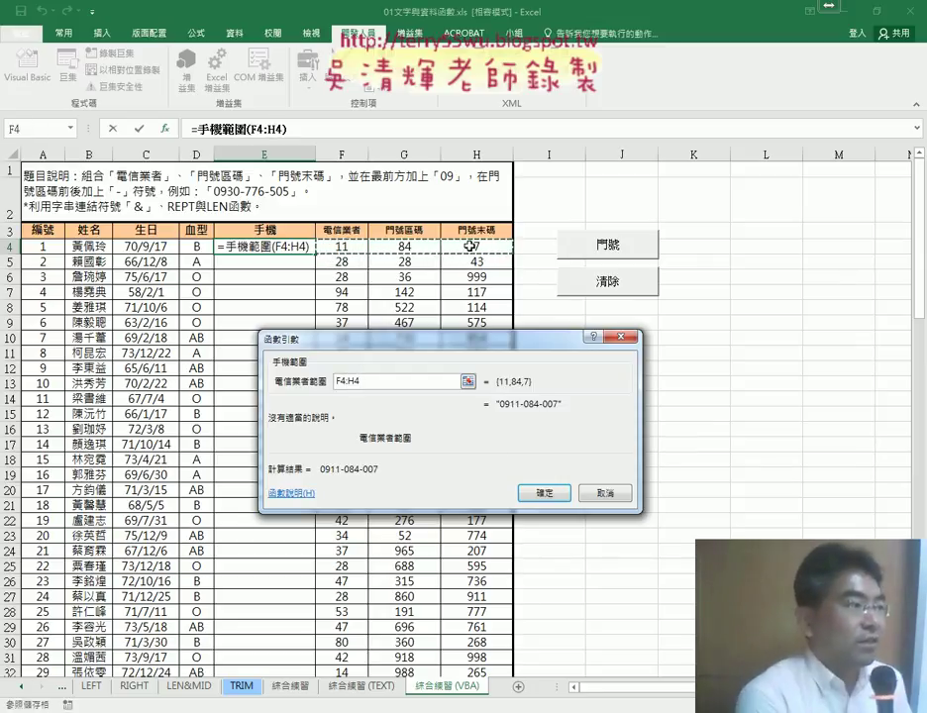
click(543, 492)
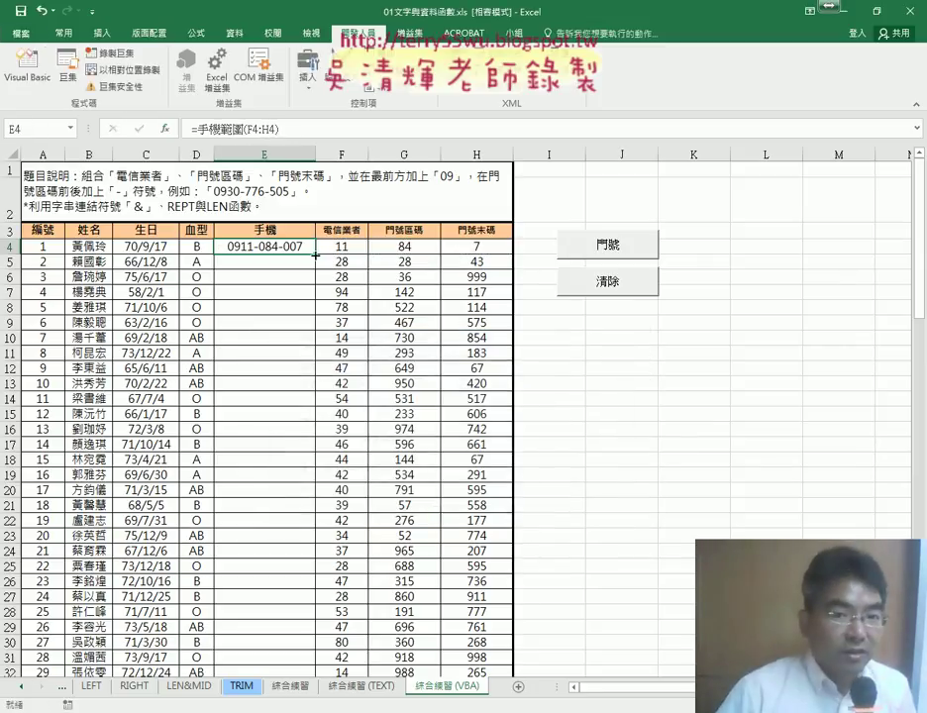
Copy =手機範圍(F4:H4) from E4 down to E32
double_click(315, 254)
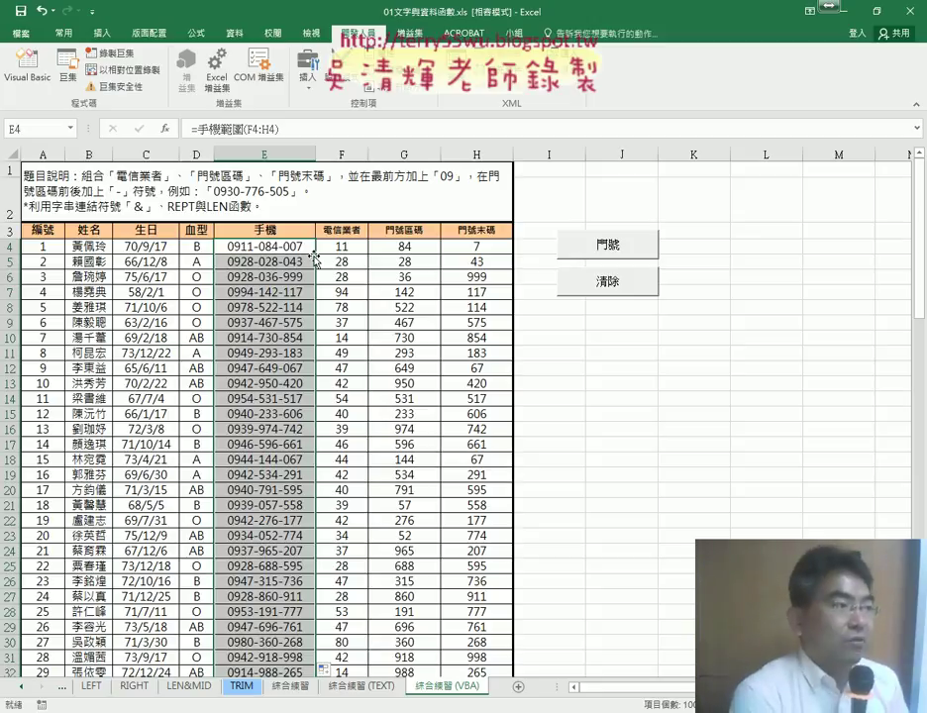
Reopen the VBA editor over the sheet and review the 門號 and 手機 procedures in Module1
click(41, 83)
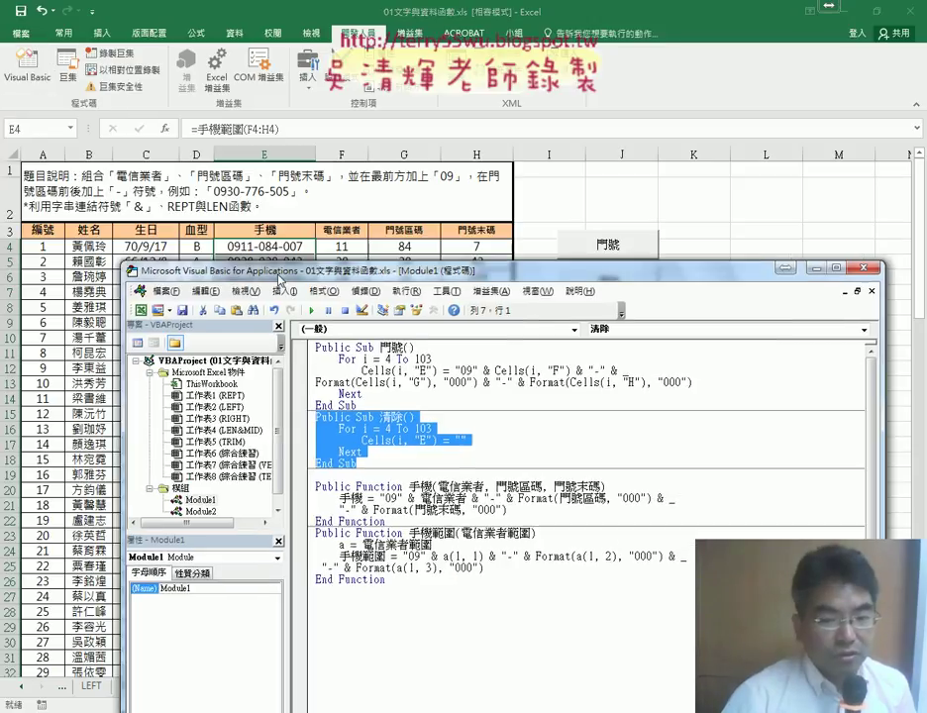
drag(347, 319, 249, 64)
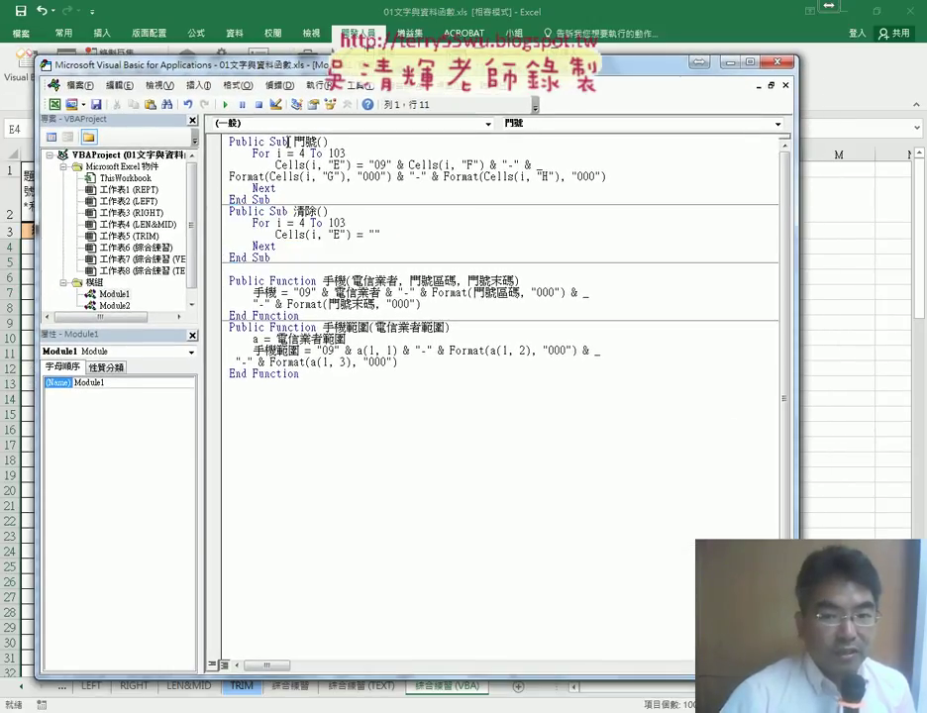
double_click(278, 141)
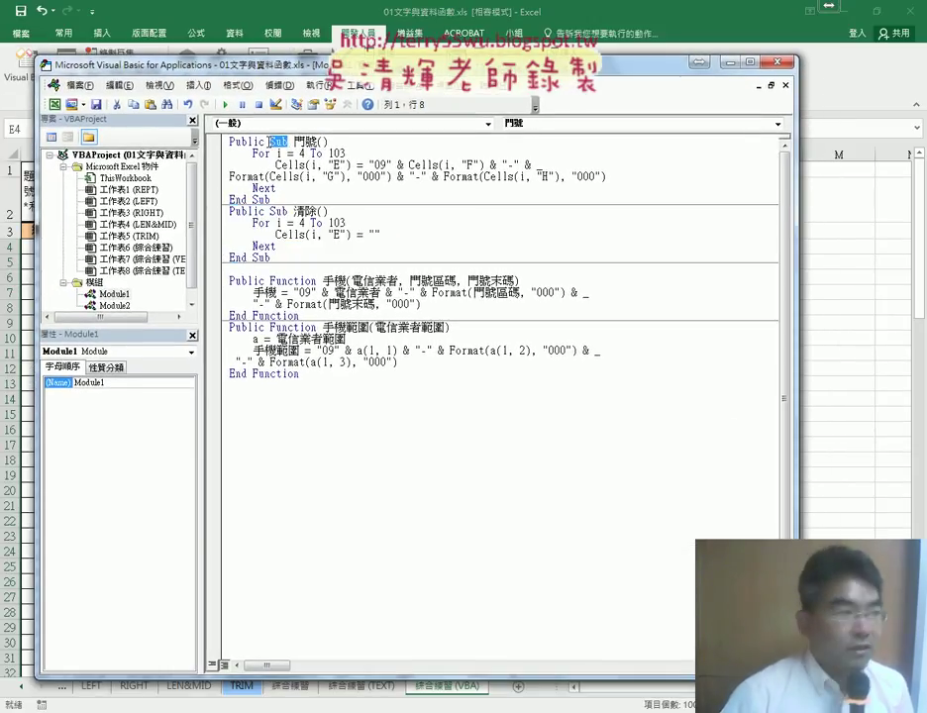
double_click(289, 280)
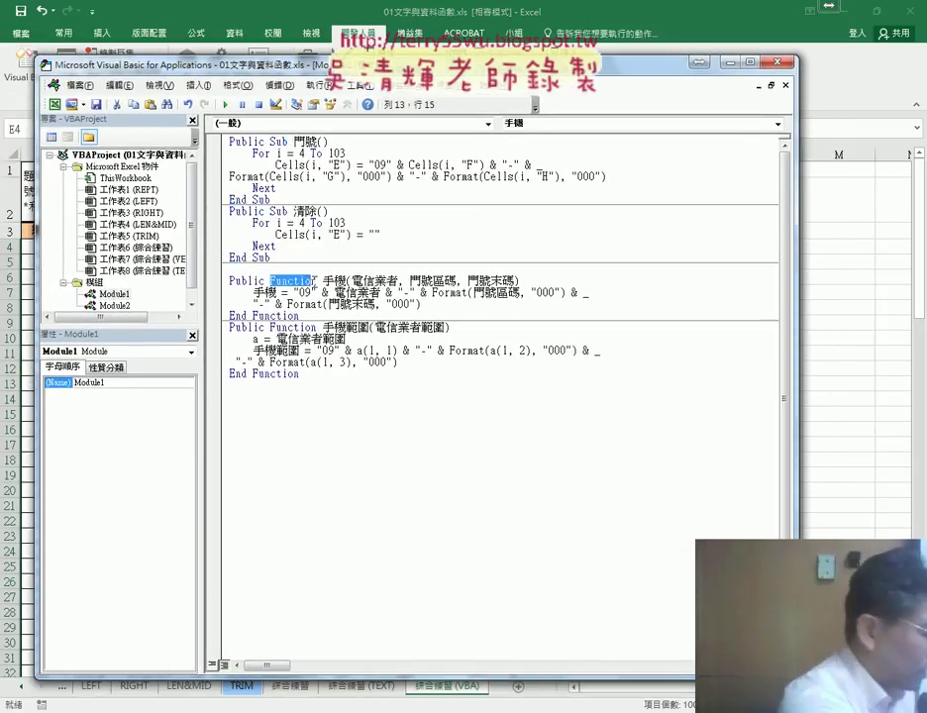
click(198, 85)
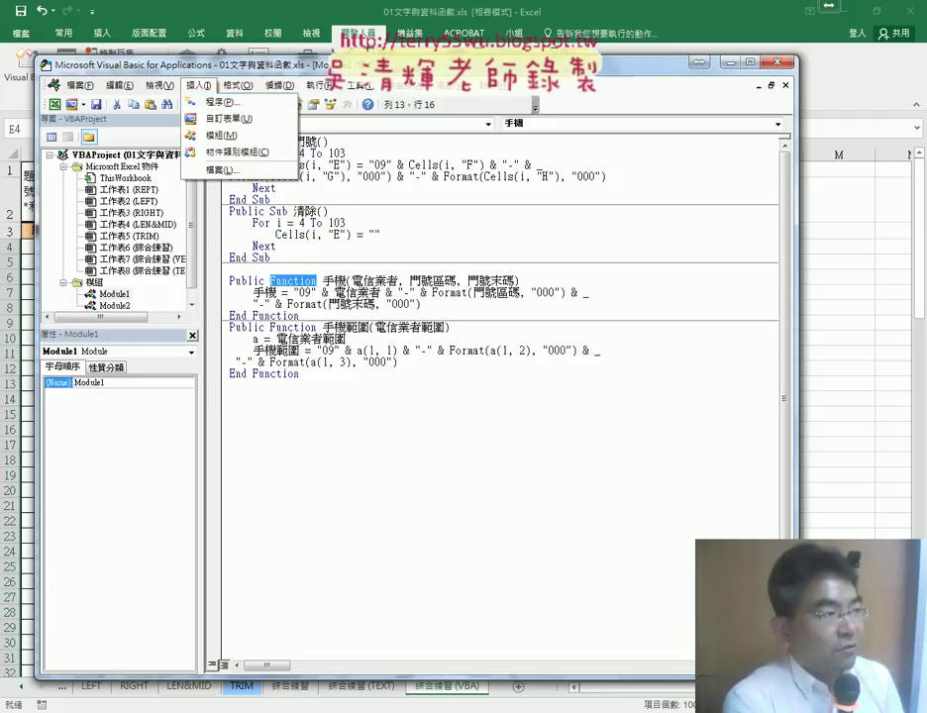
key(Escape)
Switch to the Explorer window for 01文字與資料函數 and move it up into view
mouse_move(199, 710)
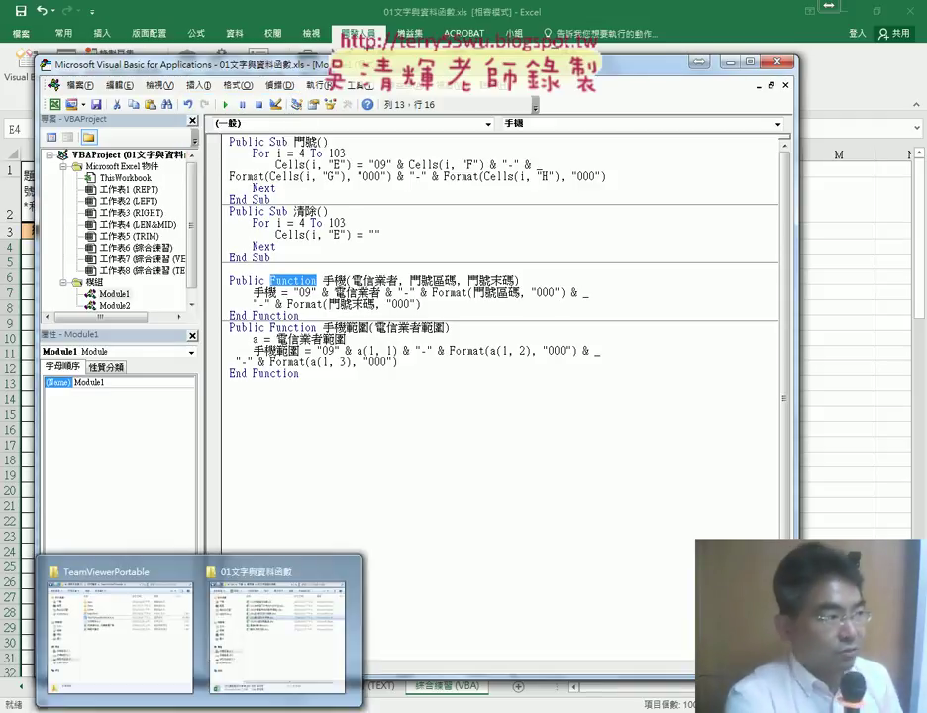
click(242, 600)
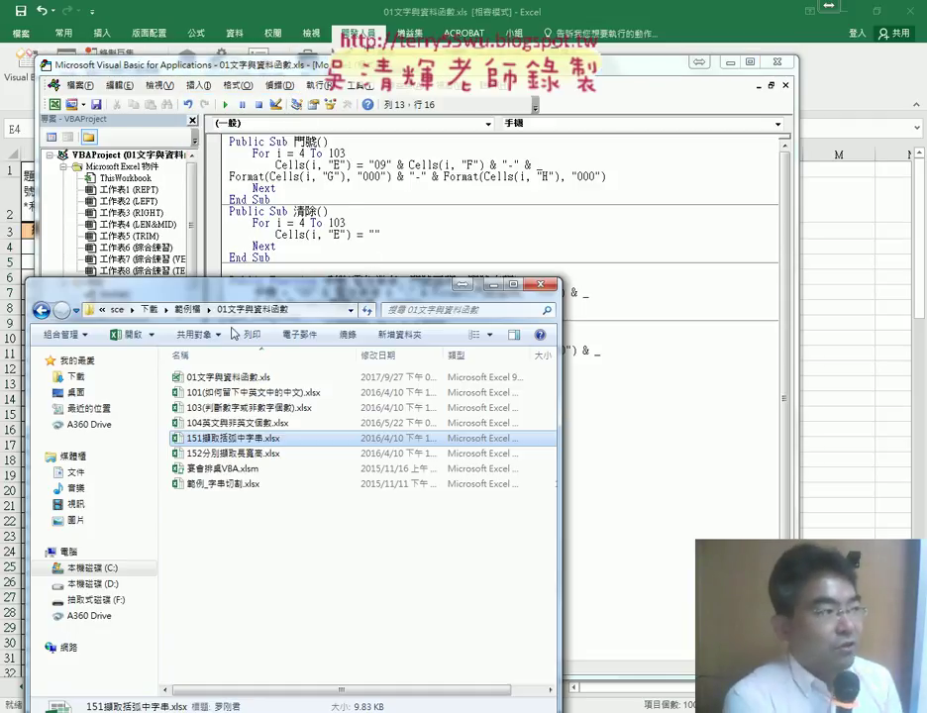
drag(256, 371, 258, 190)
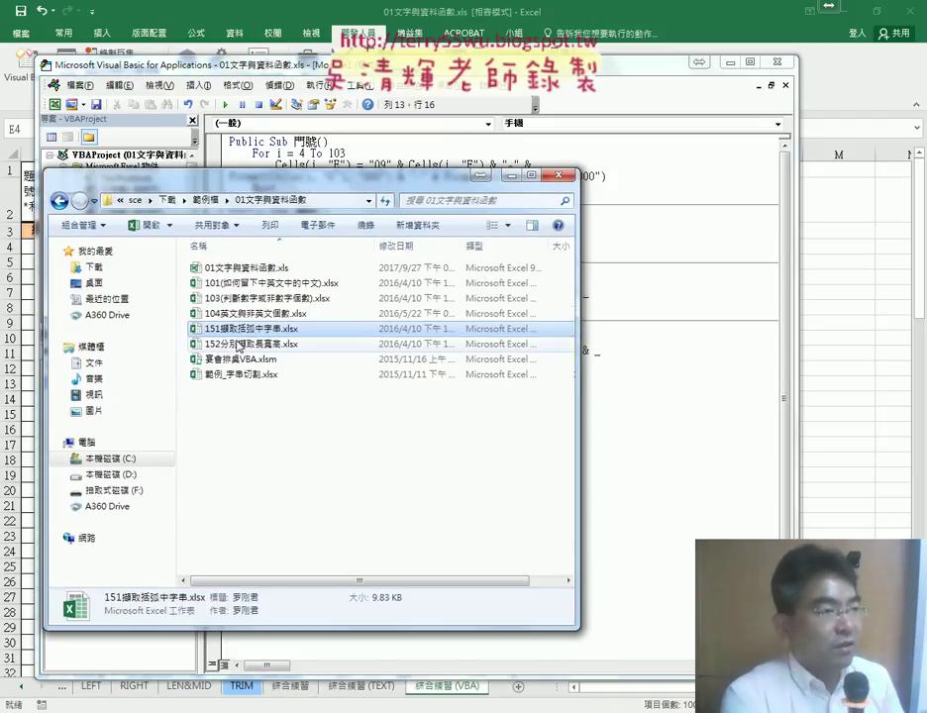